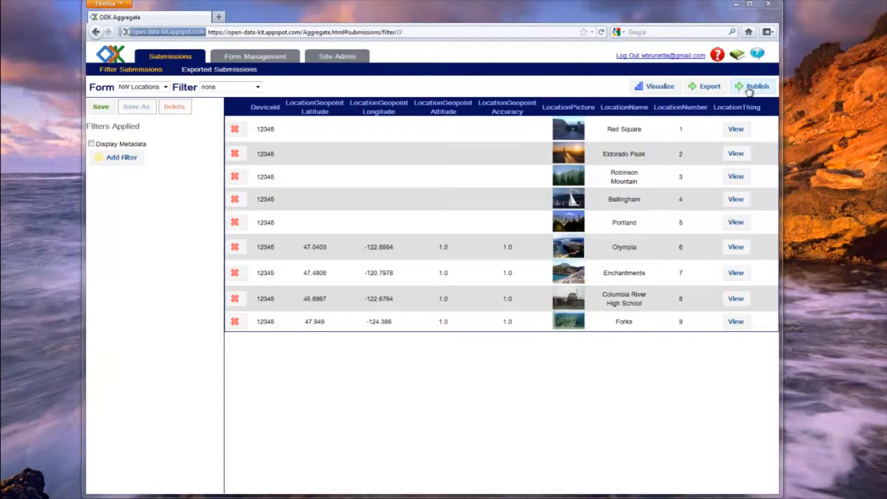
# Step: From Form Management, open the publishing dialog for the NW Locations form
pyautogui.click(281, 58)
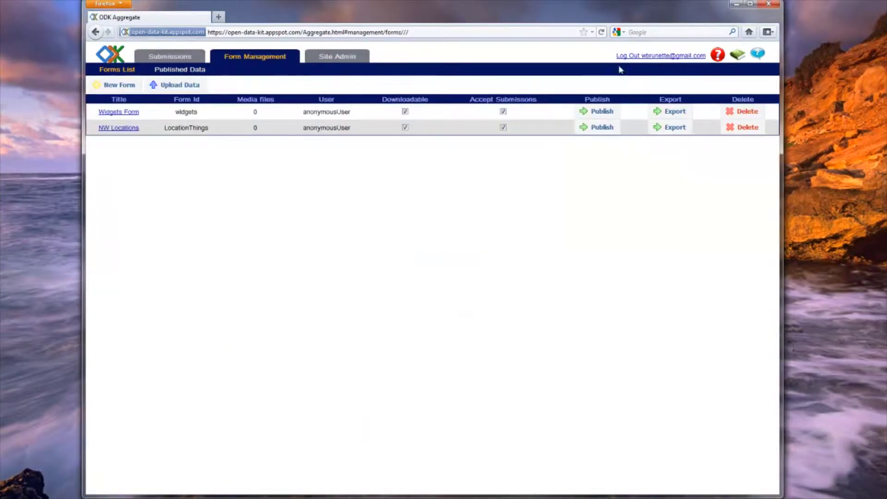
pyautogui.click(597, 128)
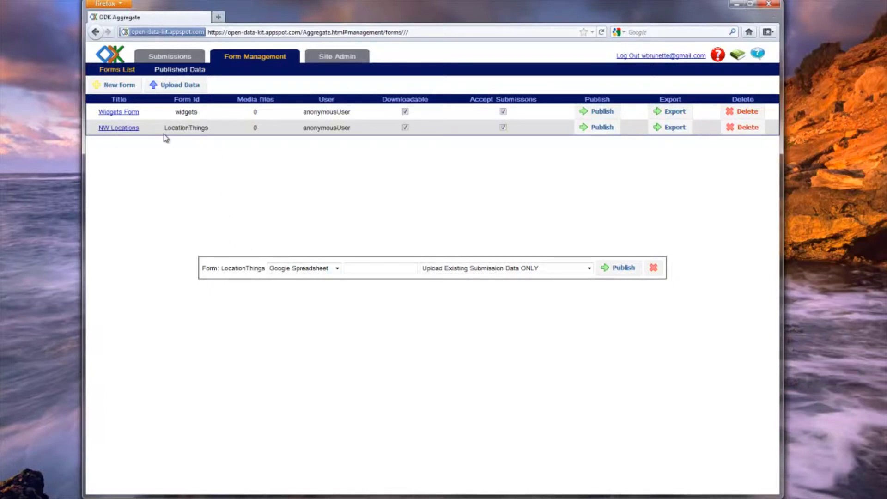
# Step: Choose Google FusionTables as the NW Locations publishing destination
pyautogui.click(337, 269)
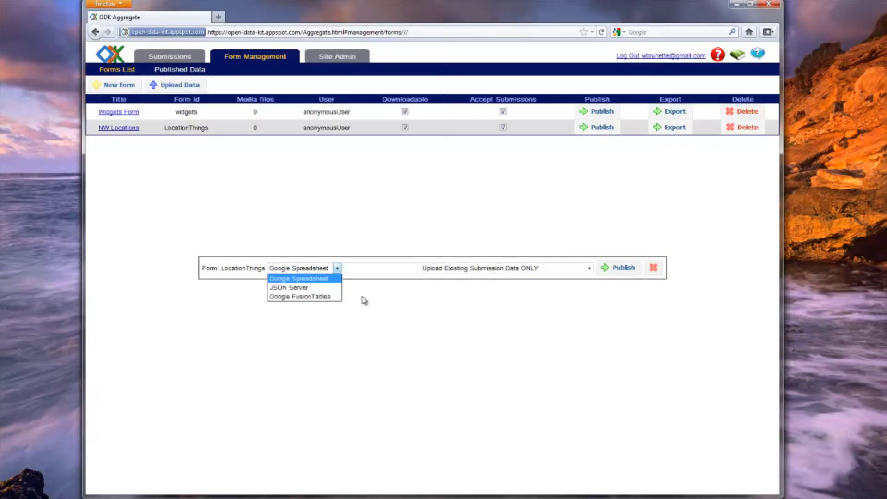
pyautogui.click(329, 299)
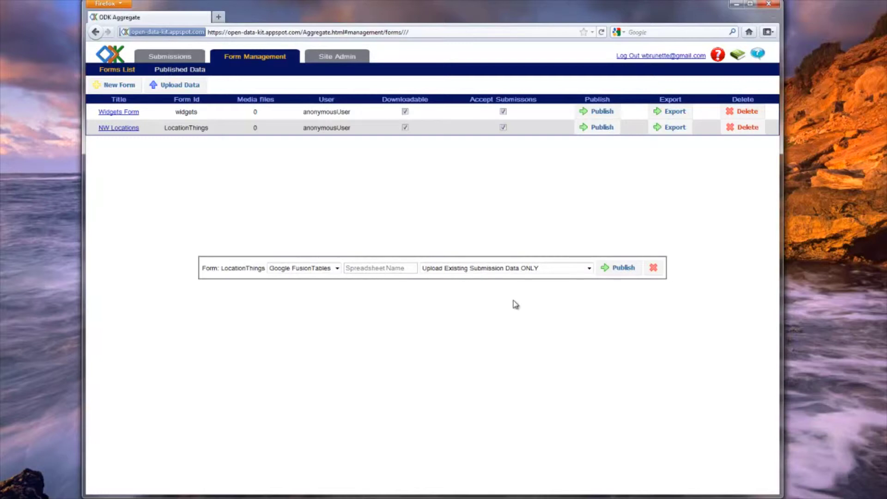
pyautogui.click(588, 268)
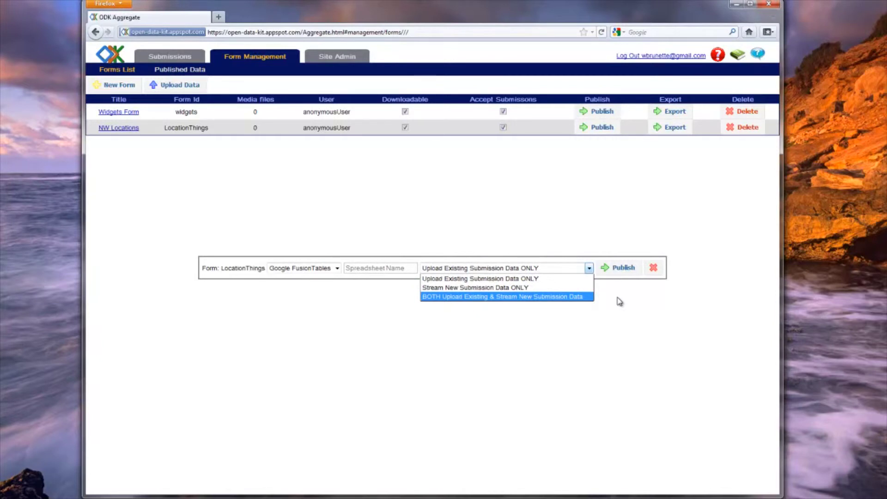
pyautogui.click(540, 279)
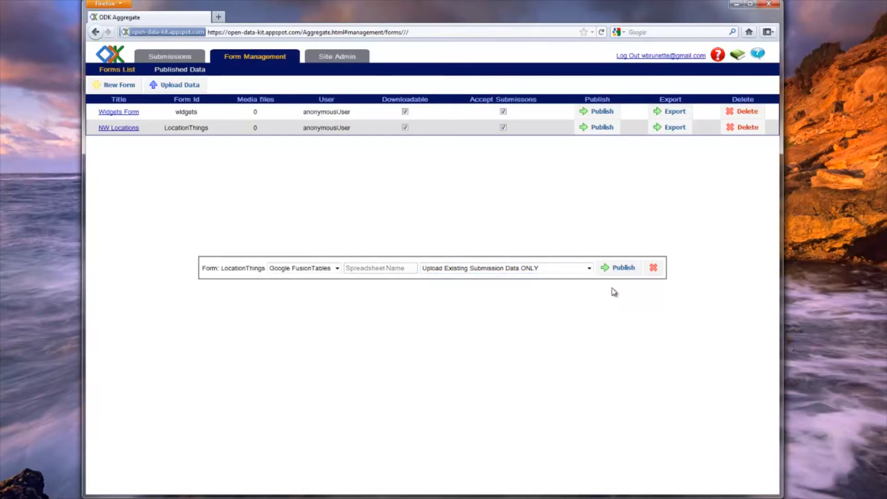
# Step: Publish NW Locations to Fusion Tables and grant the site Google Accounts access
pyautogui.click(619, 269)
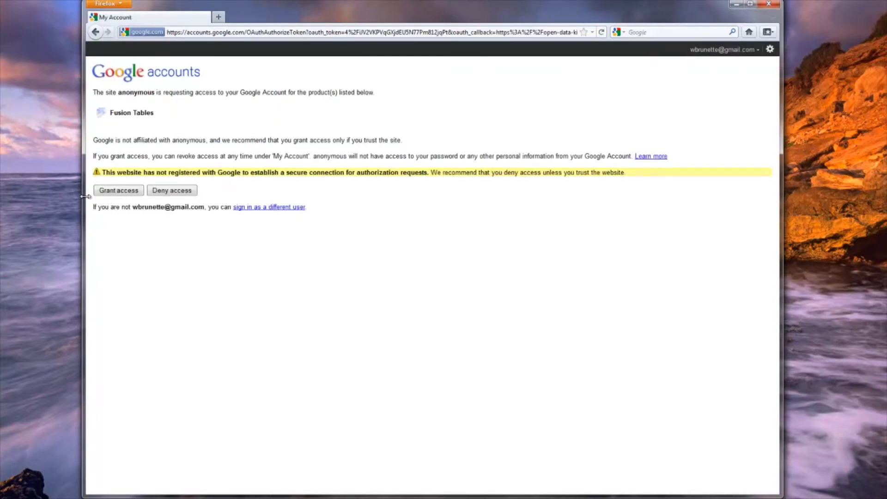
pyautogui.click(119, 191)
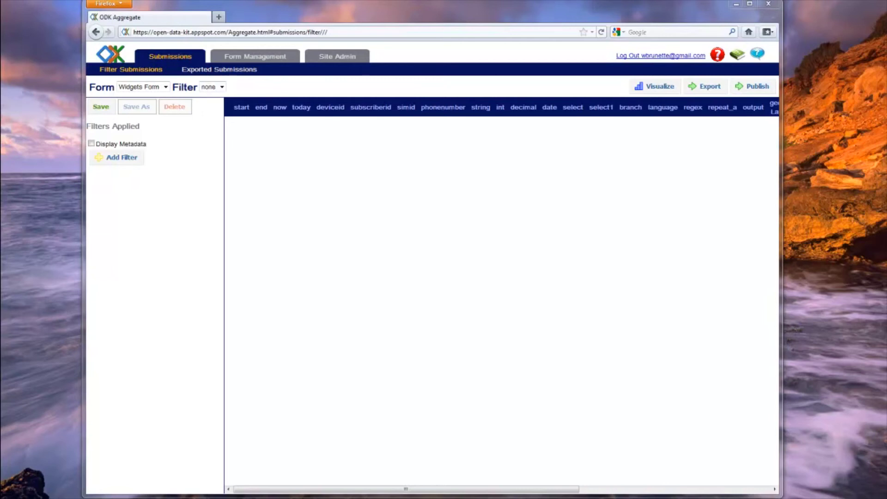
# Step: Show the Published Data page under Form Management for the NW Locations form
pyautogui.click(258, 58)
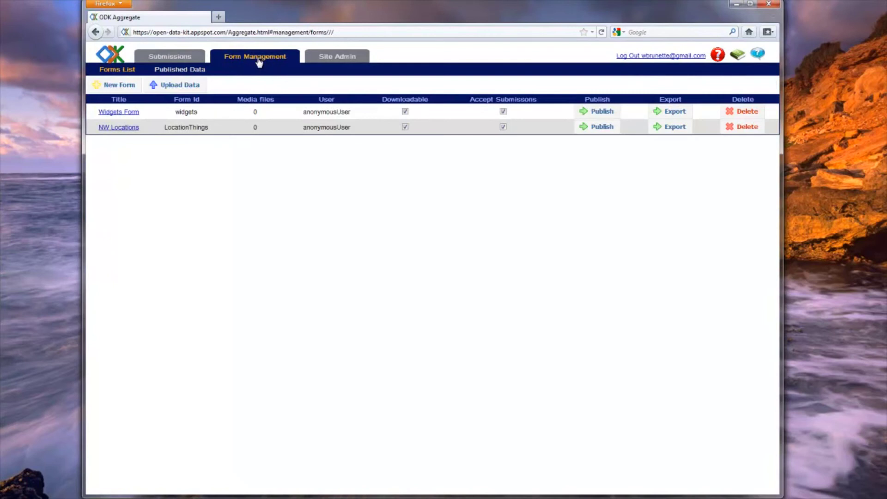
pyautogui.click(181, 72)
pyautogui.click(133, 81)
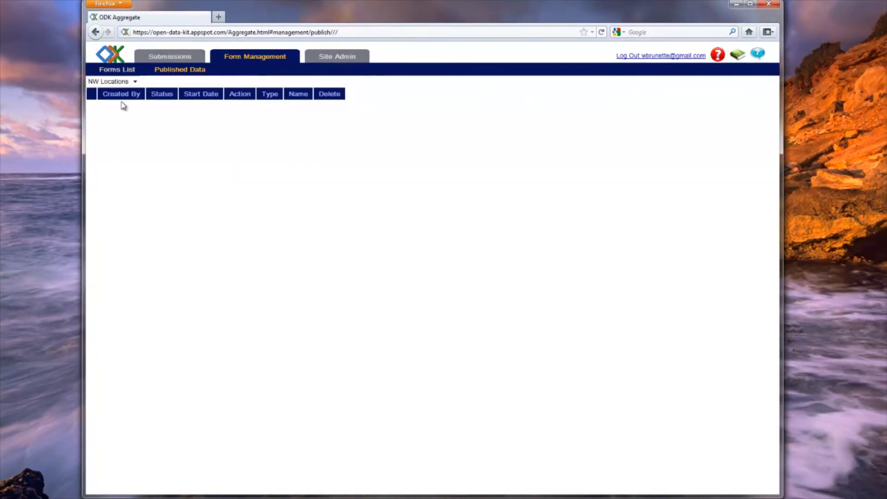